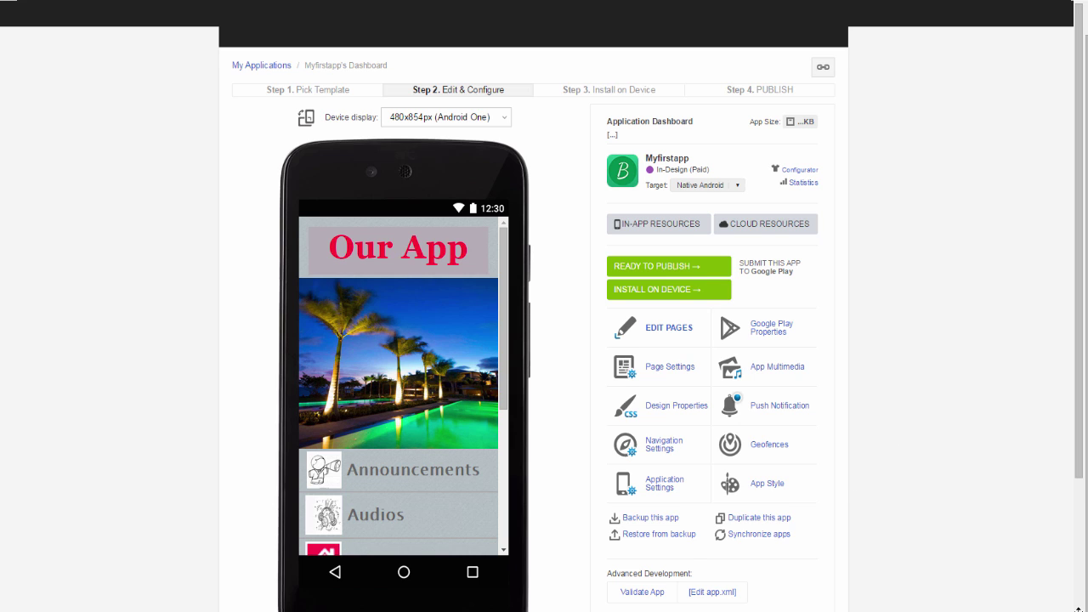
Open the app's Page Settings and view the in-app resource files available for the global navigation bar logo, then close the file chooser.
scroll(1059, 606, "down", 1)
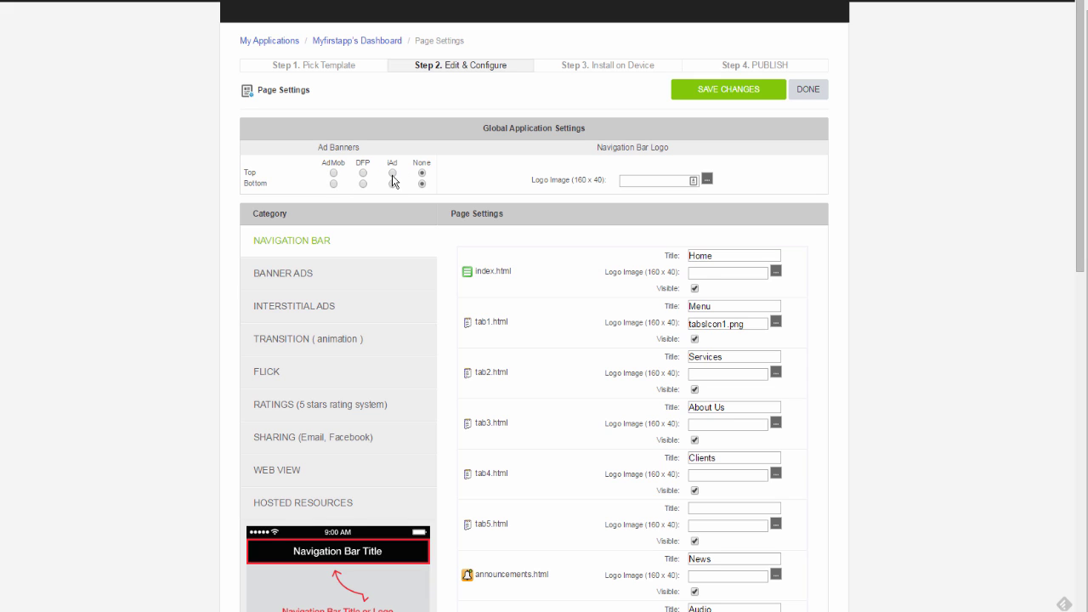
left_click(661, 180)
left_click(707, 181)
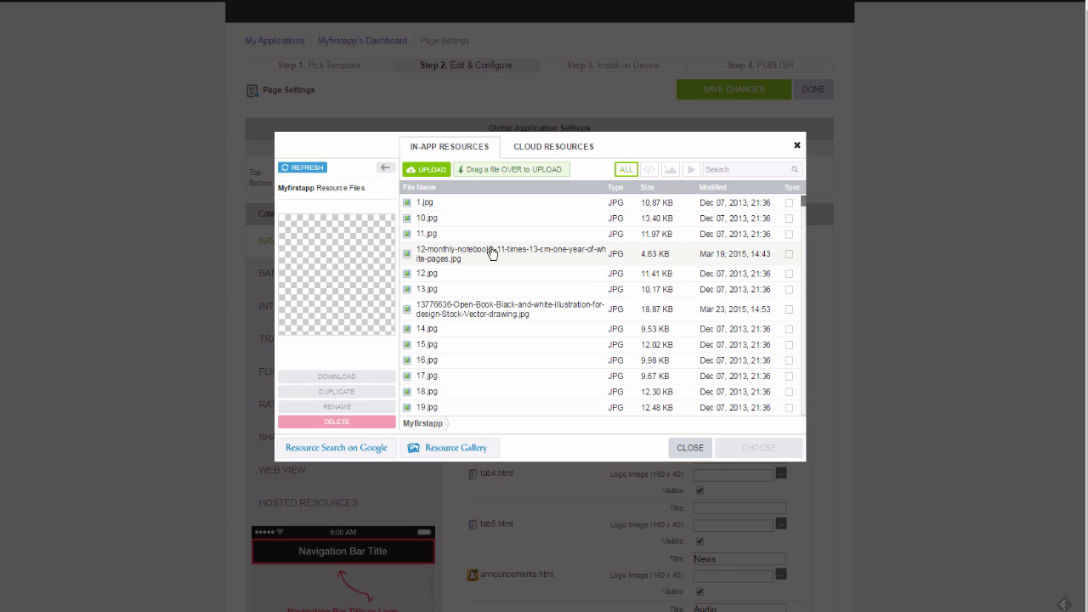
left_click(690, 450)
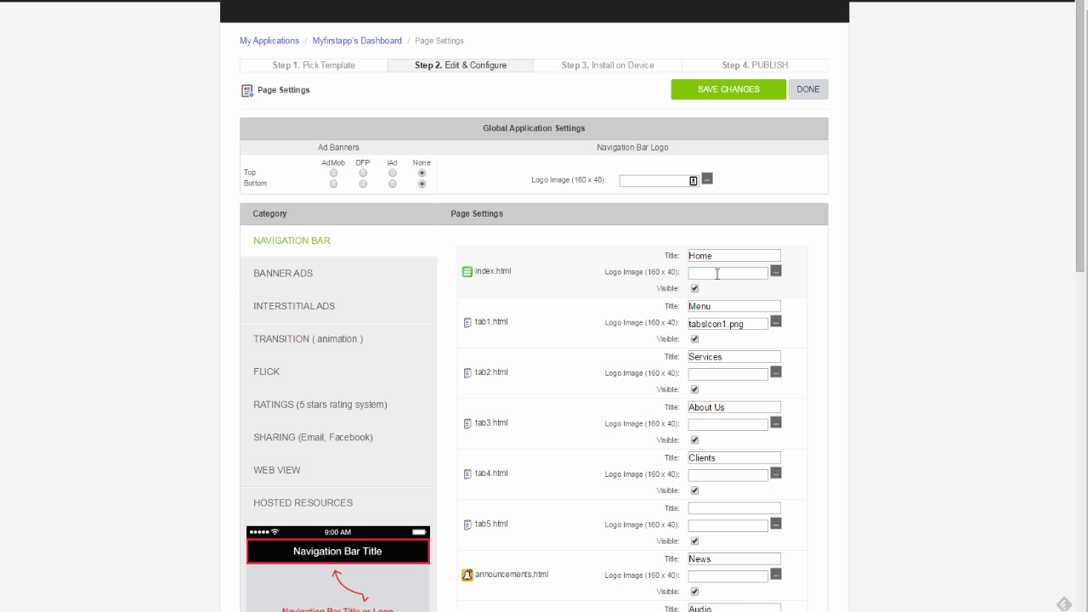
Examine the Banner Ads settings for each page, including the top and bottom ad source choices.
left_click(293, 278)
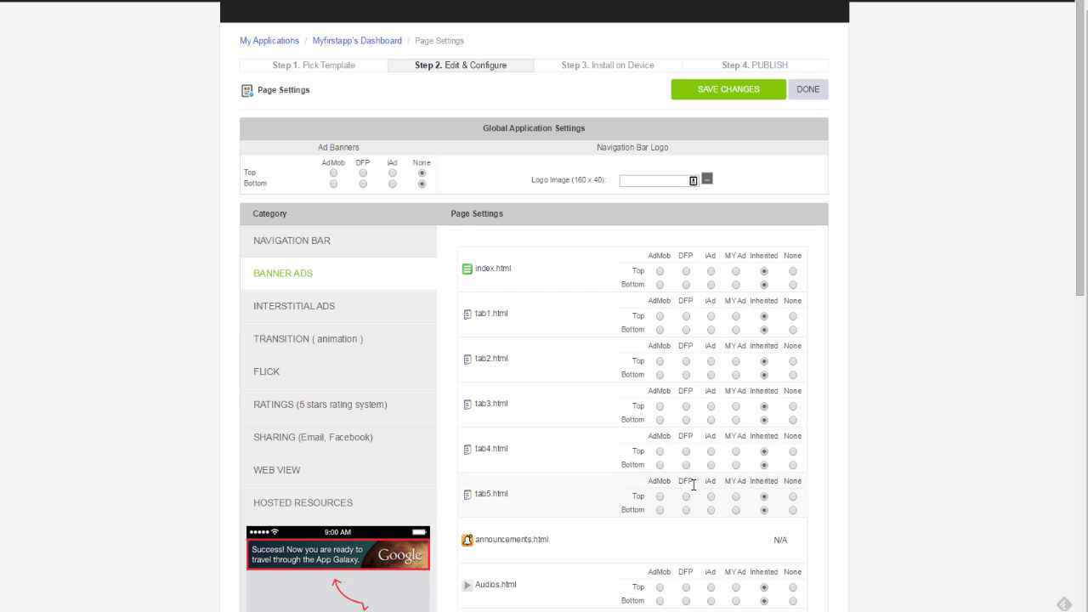
scroll(692, 491, "down", 1)
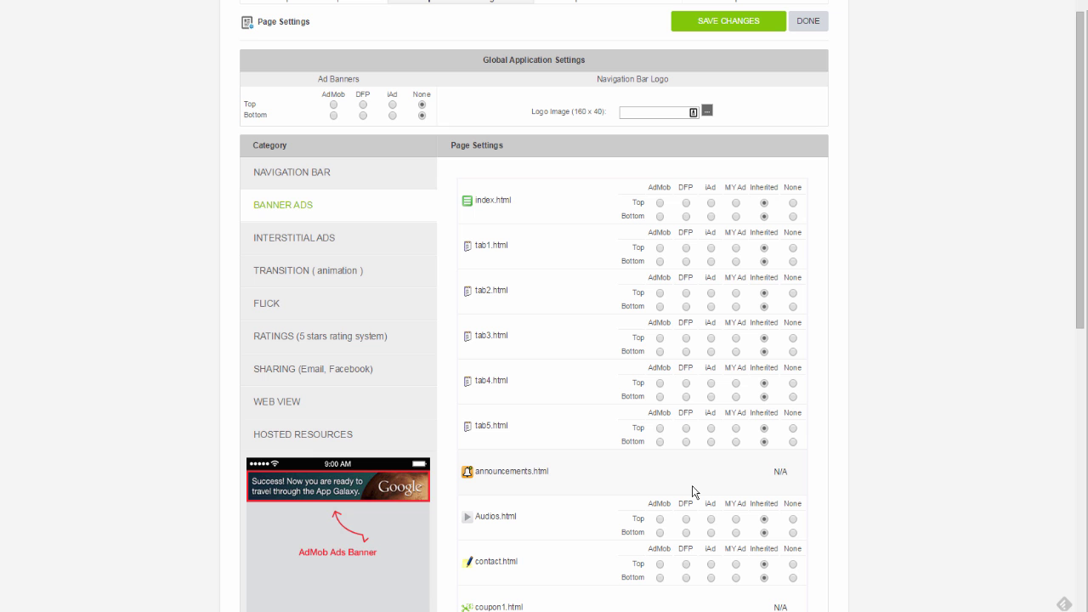
scroll(692, 491, "down", 1)
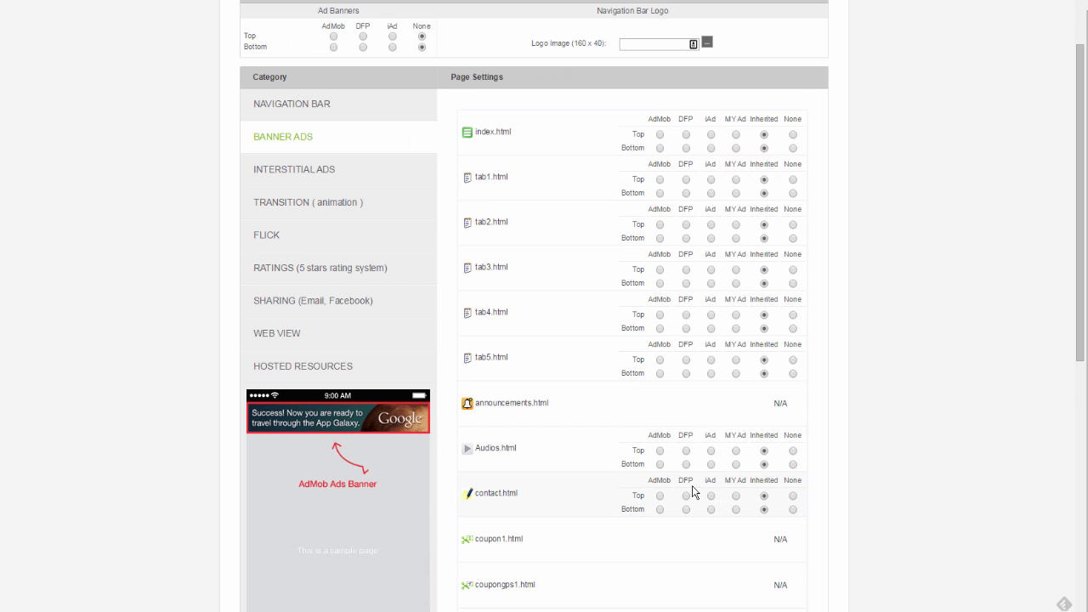
scroll(693, 491, "down", 1)
scroll(692, 492, "down", 7)
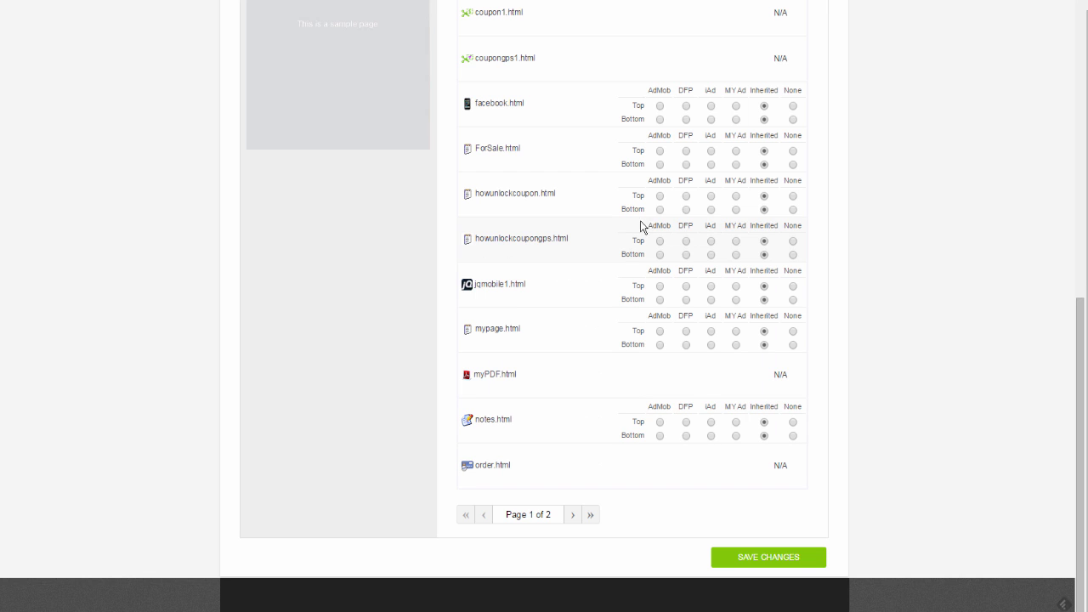
scroll(714, 79, "up", 1)
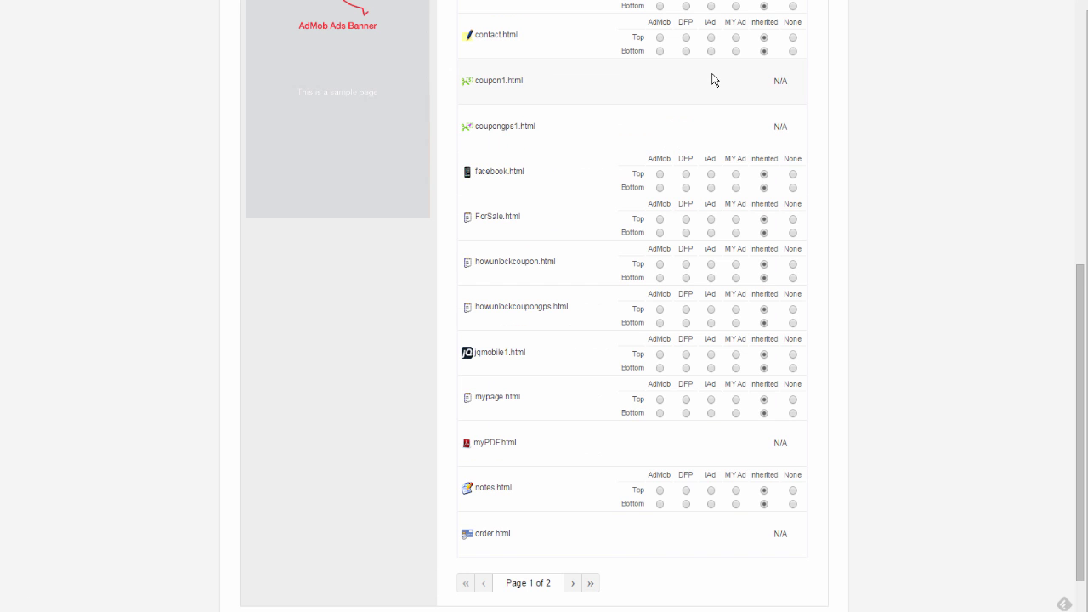
scroll(714, 80, "up", 3)
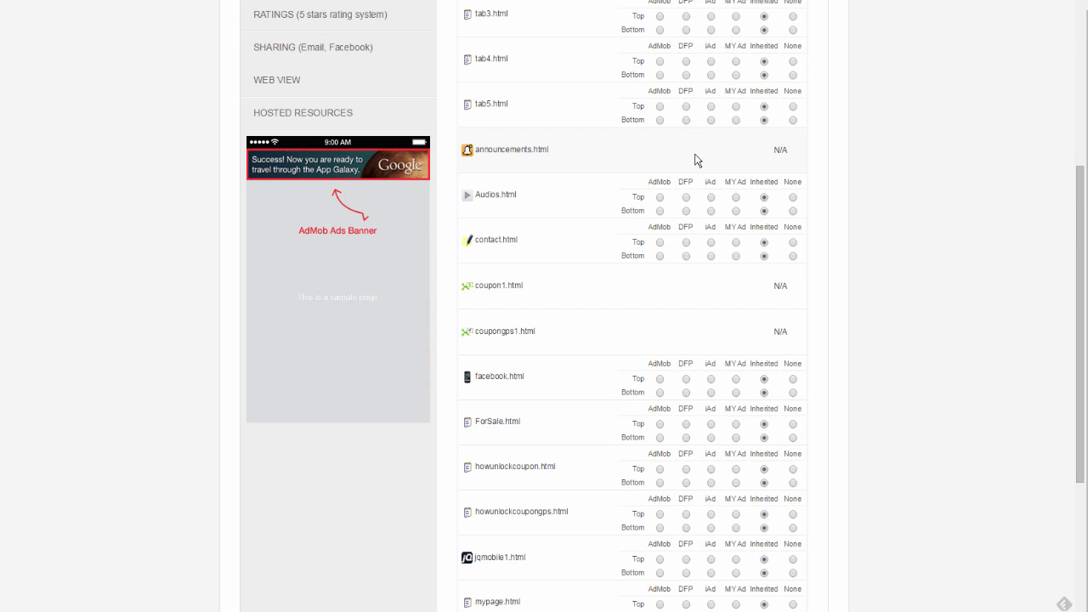
scroll(695, 160, "up", 4)
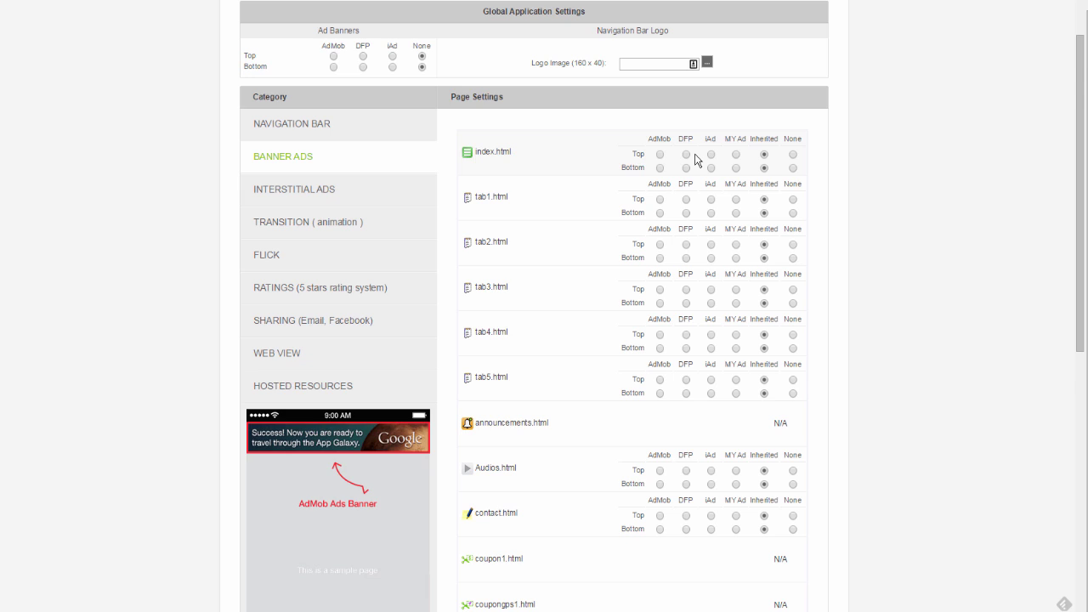
scroll(694, 160, "down", 2)
scroll(694, 160, "up", 2)
Examine the Interstitial Ads settings for each page, including the ad type and view mode choices.
left_click(311, 193)
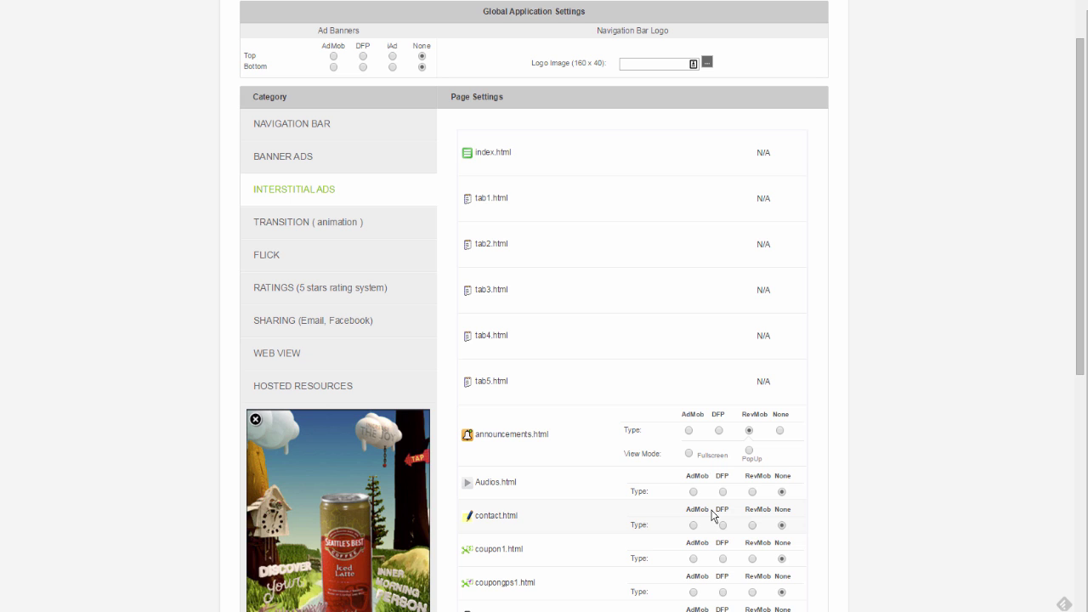
scroll(712, 516, "down", 2)
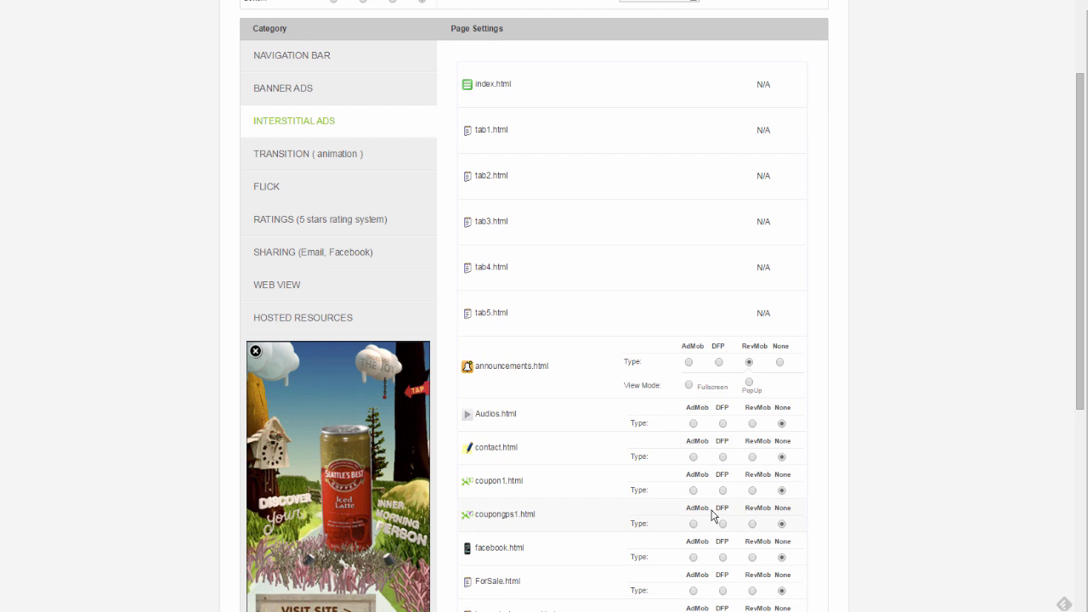
scroll(713, 516, "down", 2)
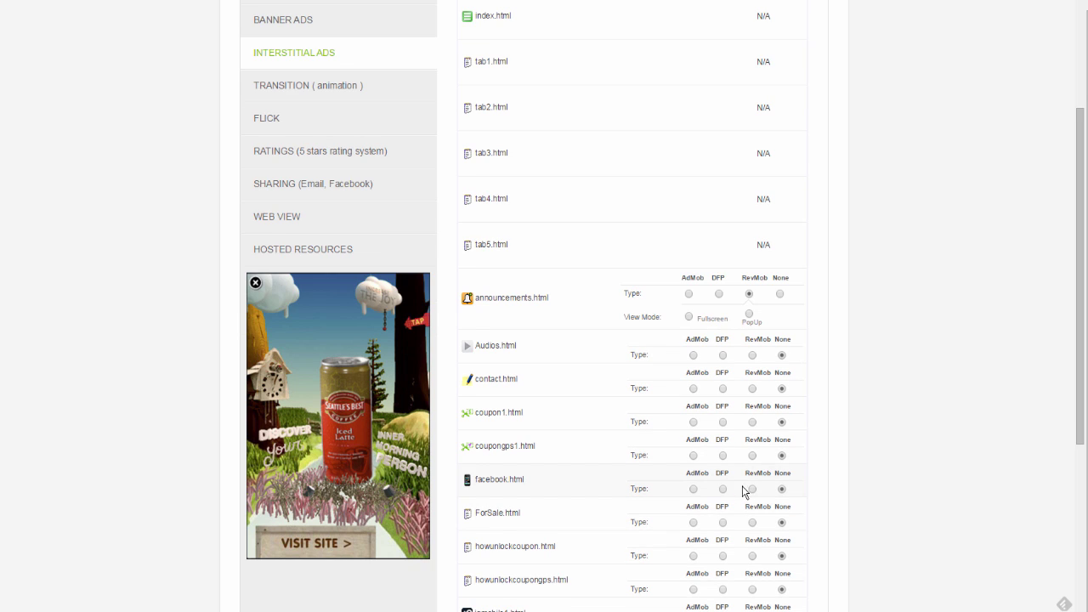
scroll(724, 495, "down", 5)
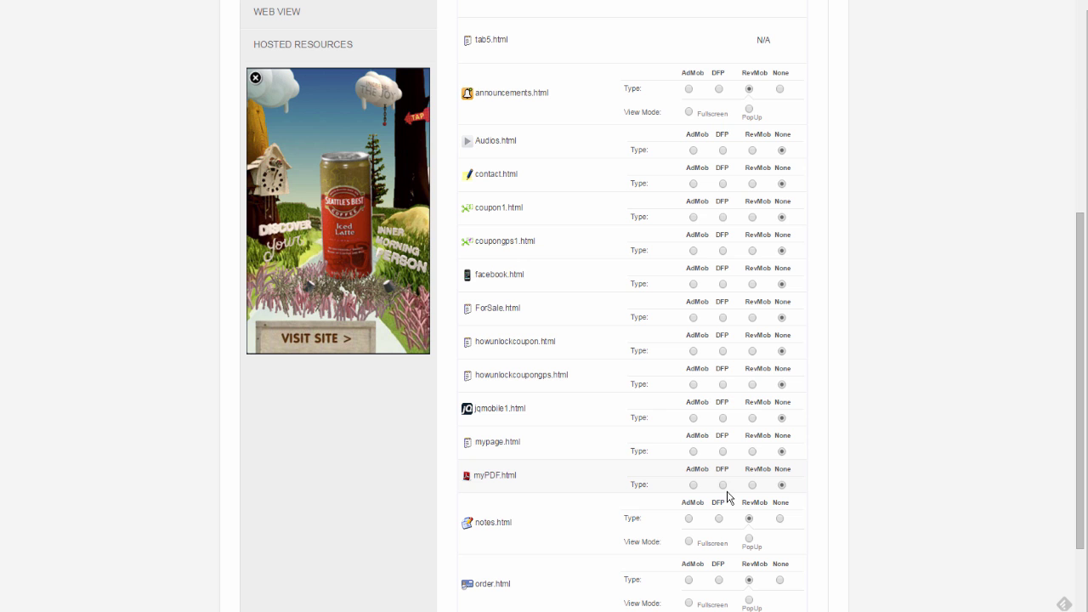
scroll(727, 497, "down", 3)
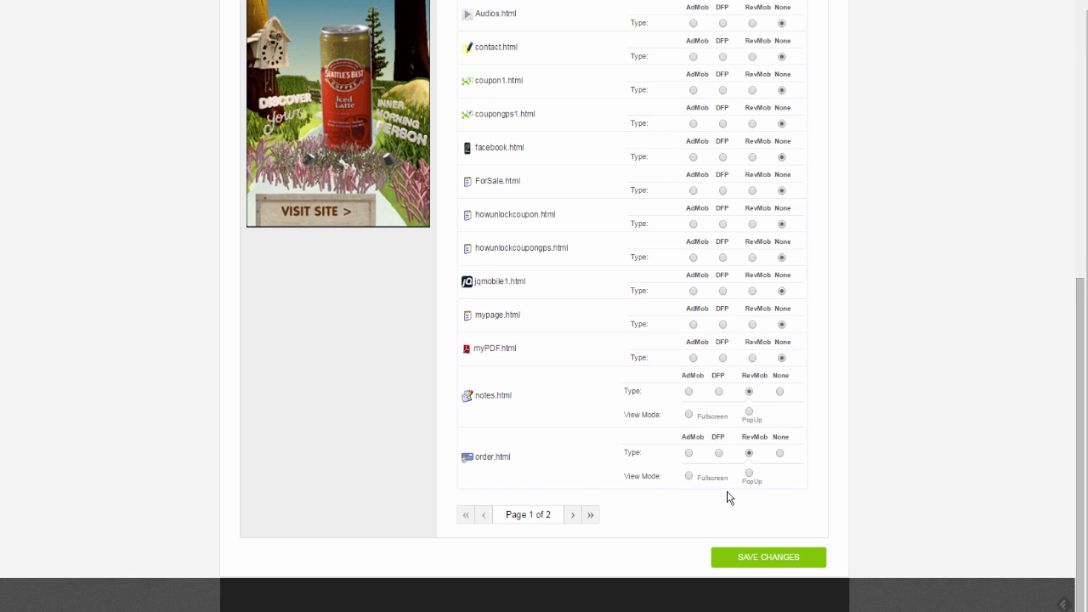
scroll(727, 497, "up", 8)
scroll(726, 498, "up", 5)
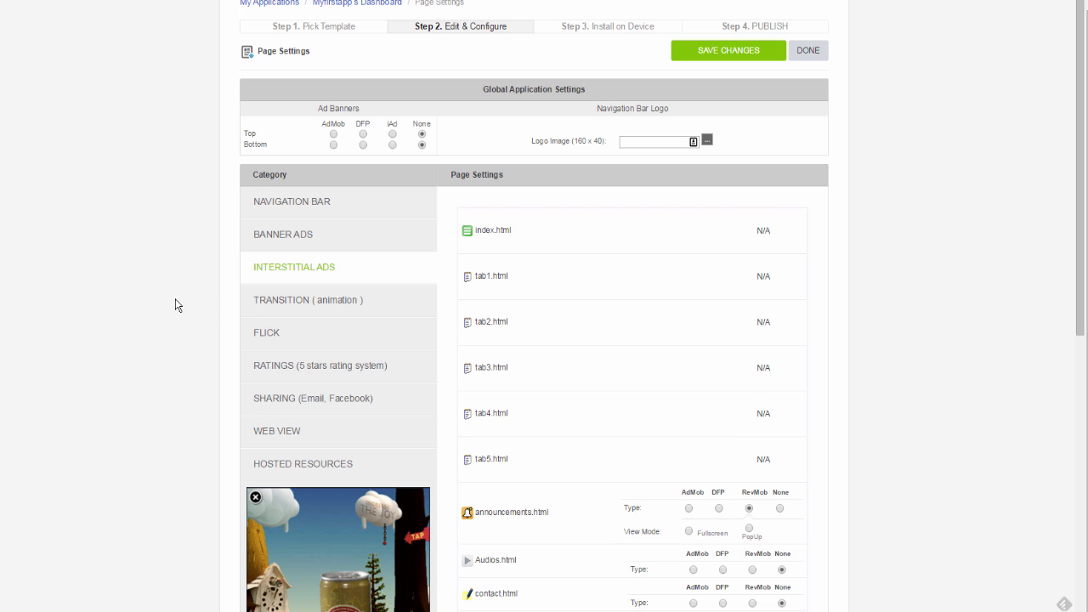
View the transition animation choices available for index.html and leave the selection as is.
left_click(273, 306)
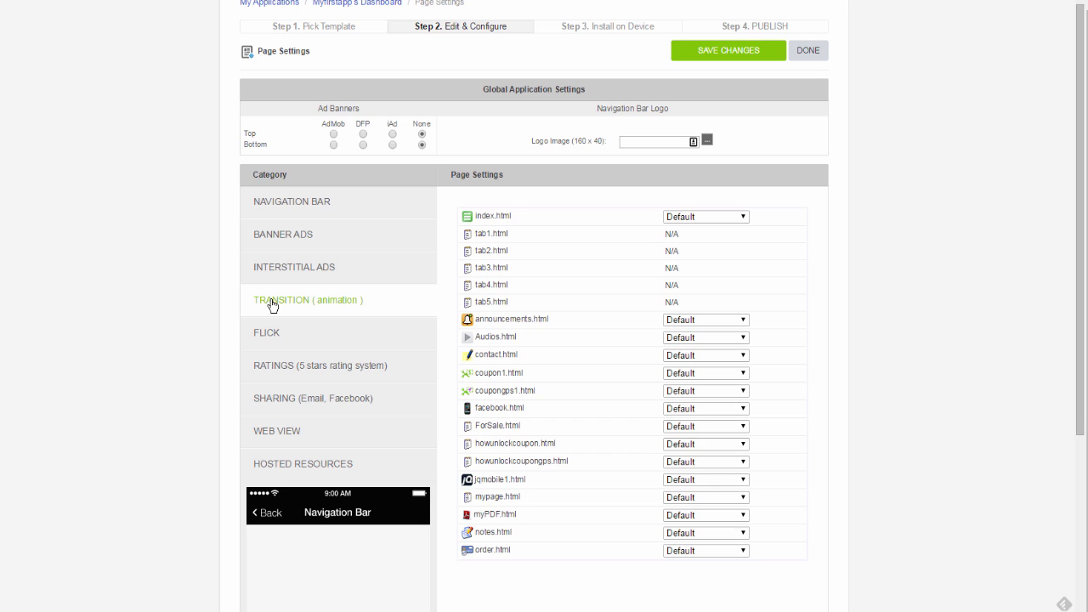
left_click(744, 218)
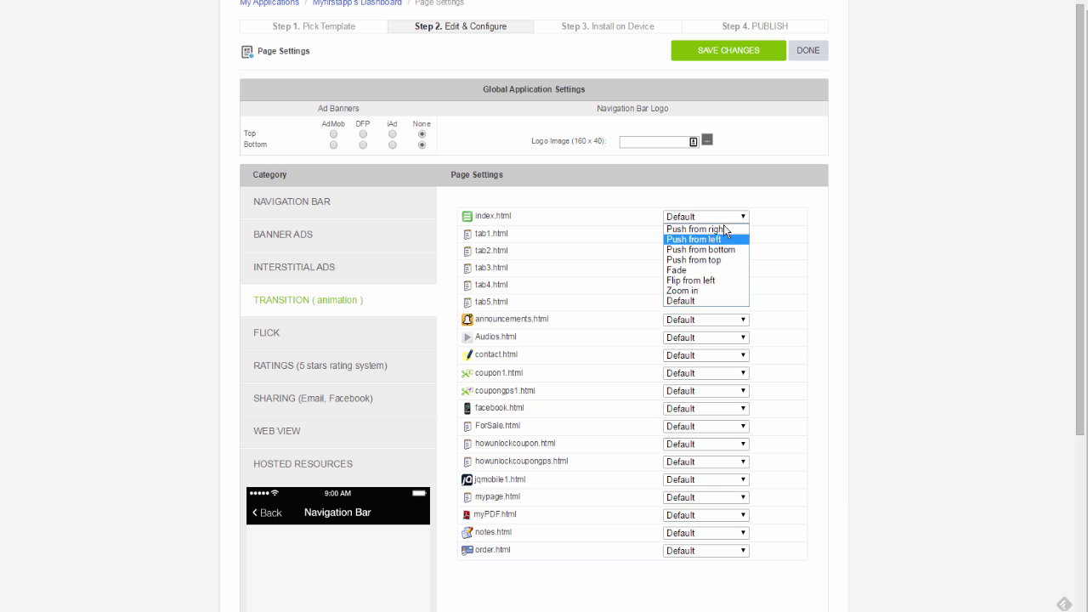
left_click(773, 246)
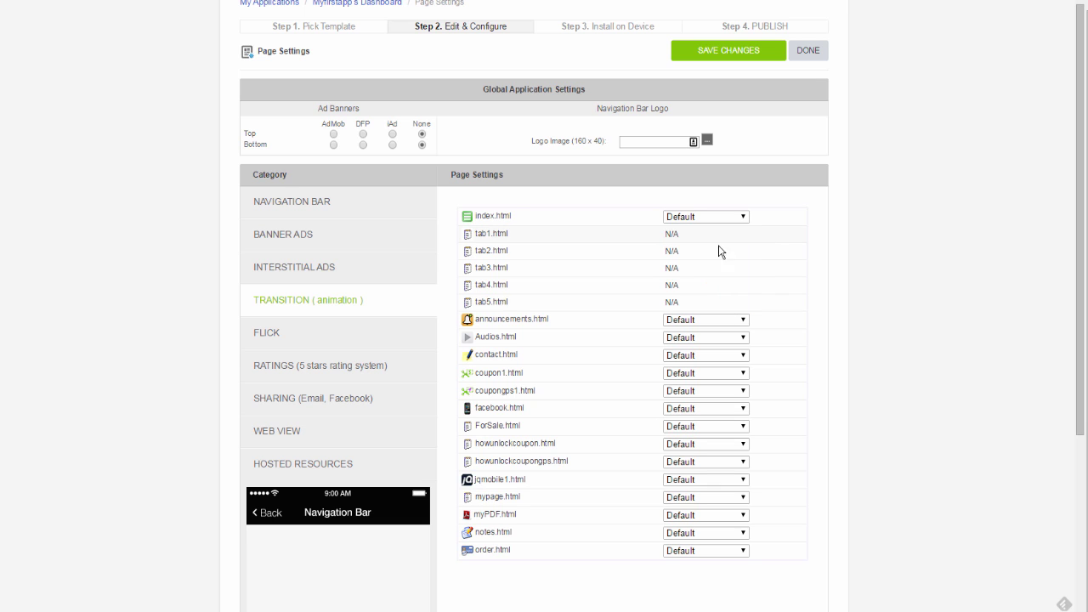
Examine the Flick settings for each page, including transition type, page to flick and sound.
left_click(270, 339)
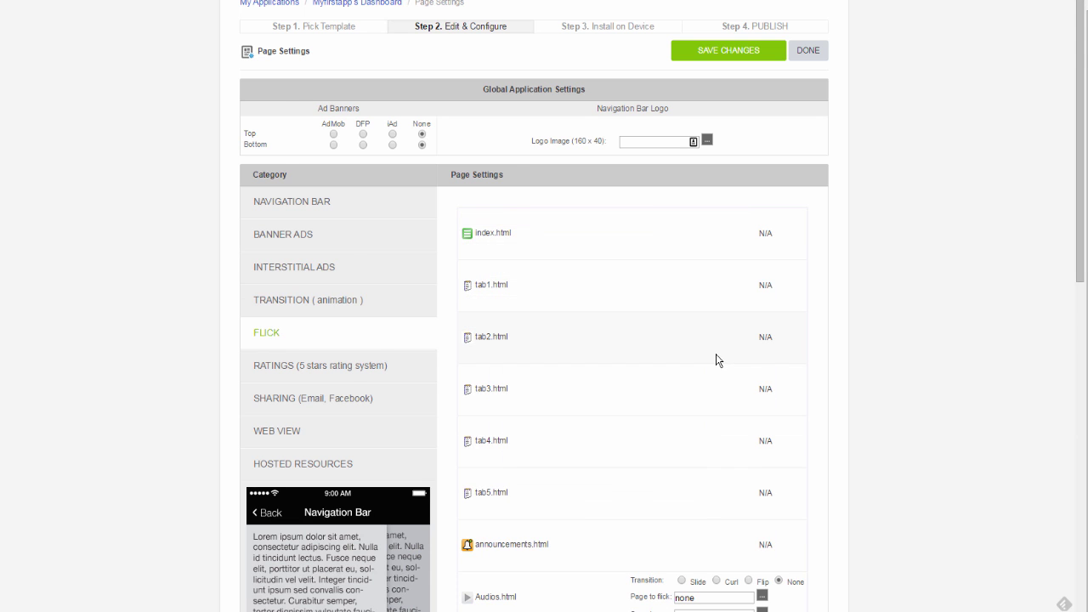
scroll(715, 357, "down", 2)
scroll(715, 353, "down", 2)
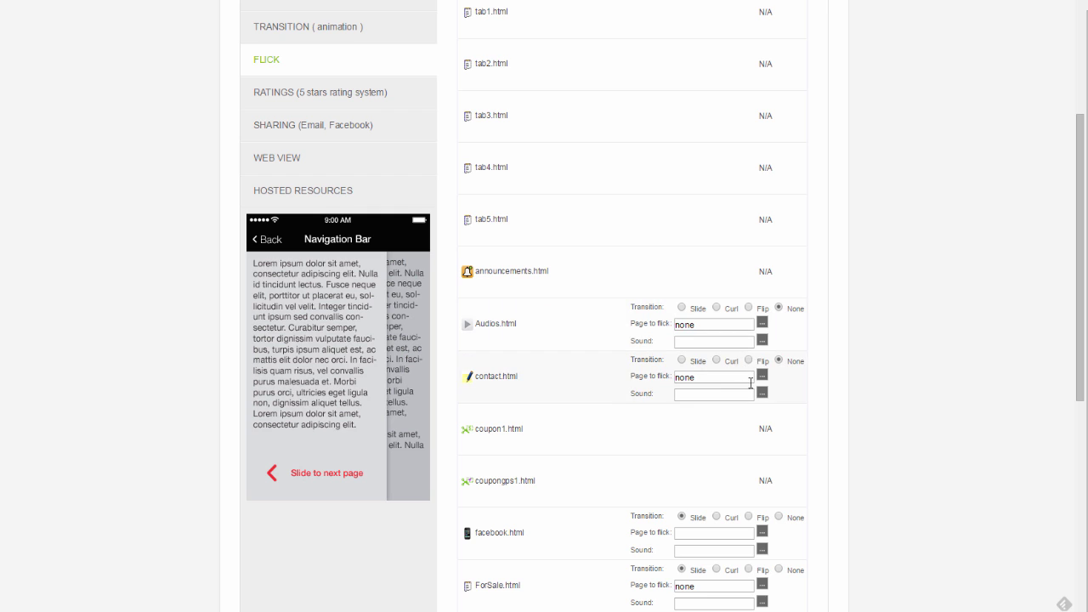
scroll(745, 357, "down", 3)
scroll(749, 383, "down", 3)
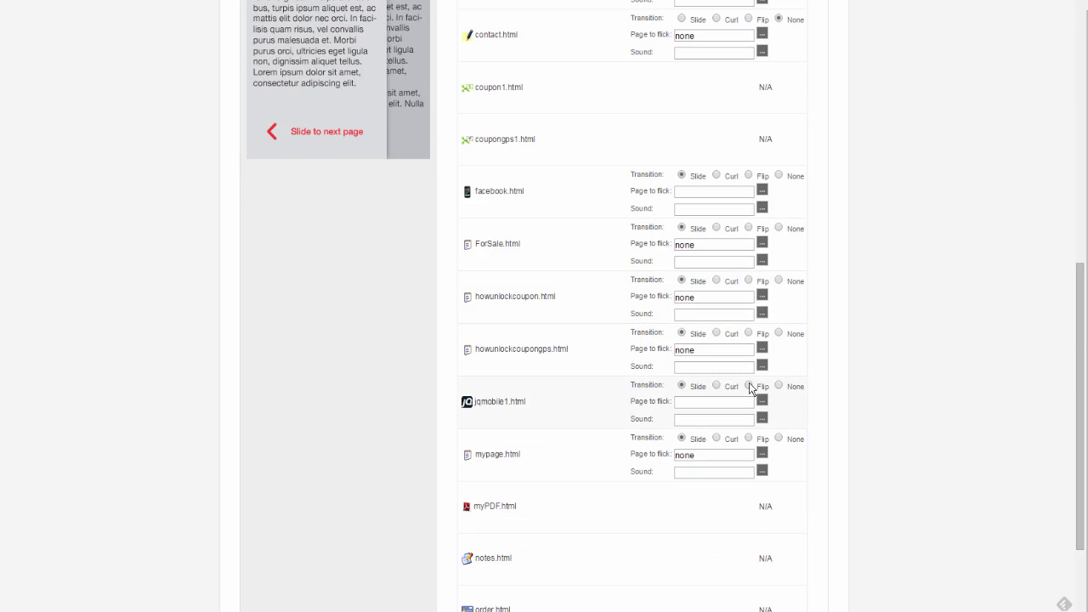
scroll(750, 383, "up", 5)
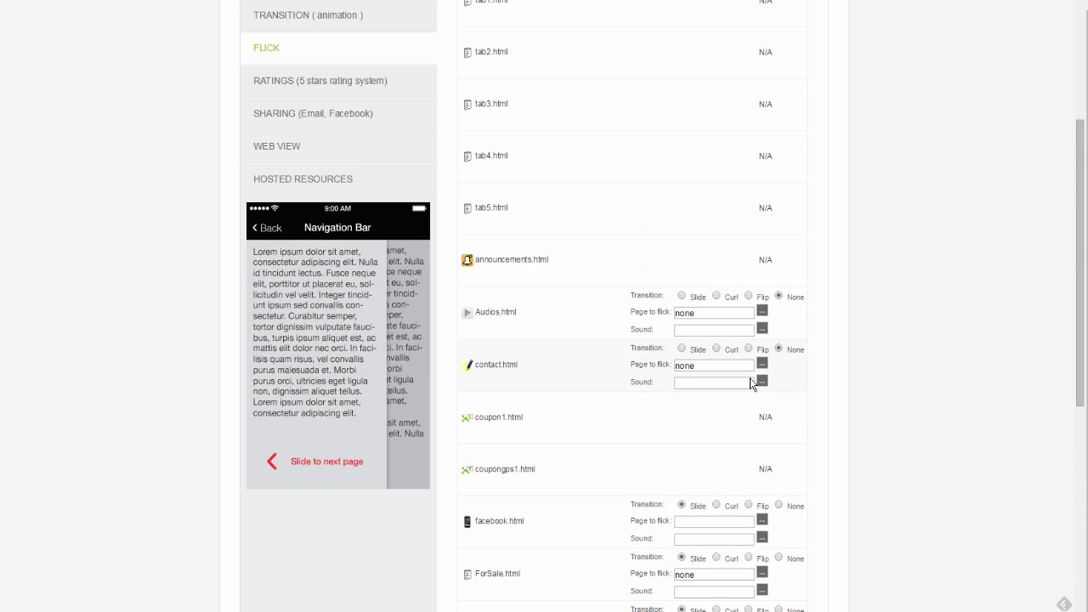
scroll(750, 383, "up", 3)
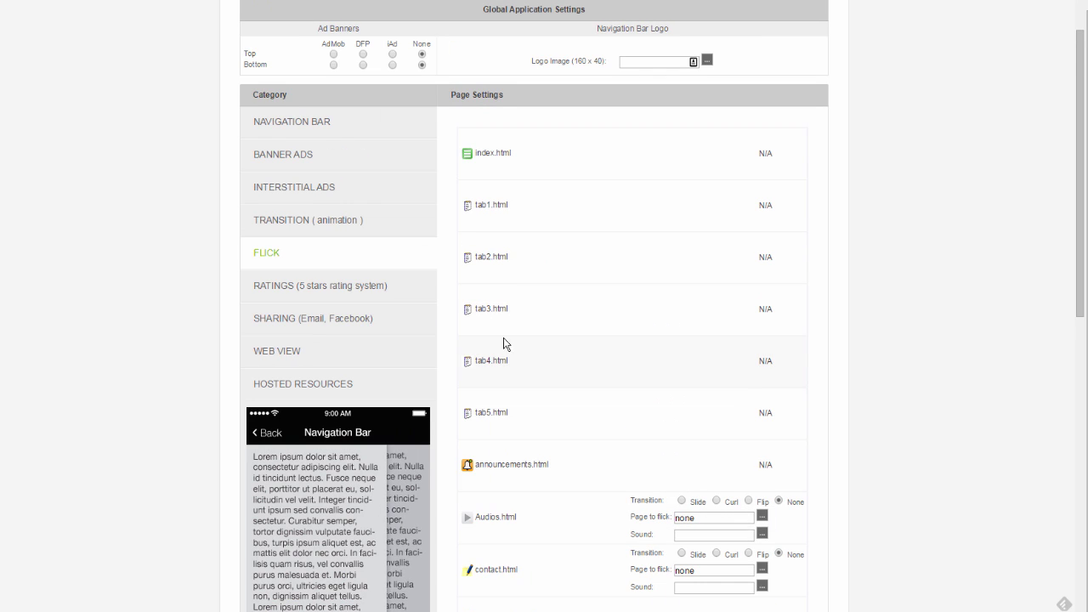
Review the per-page Ratings, Sharing and Web View settings.
left_click(337, 295)
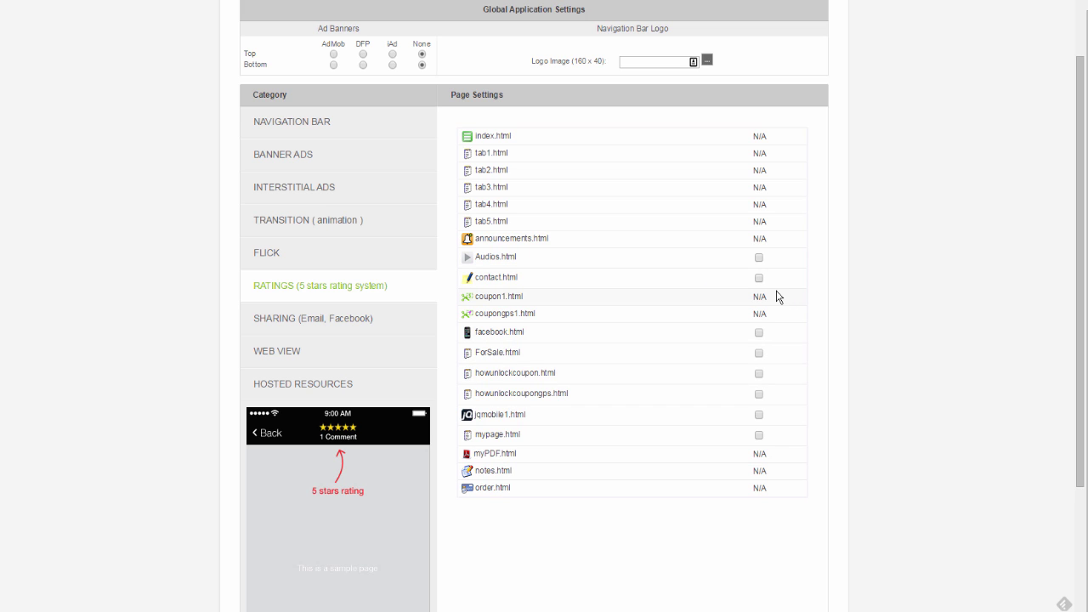
left_click(331, 325)
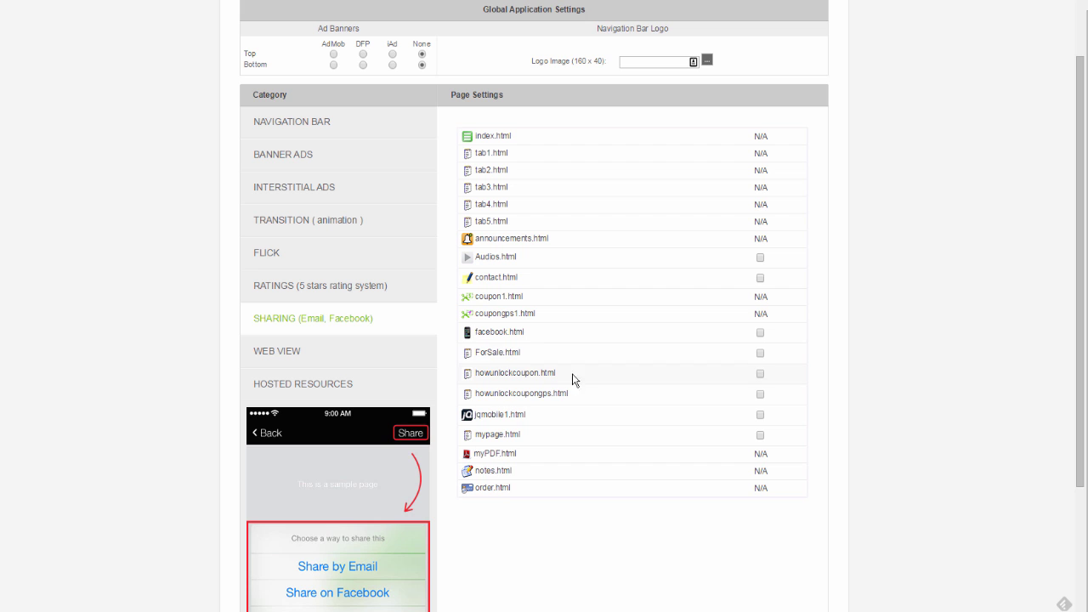
scroll(632, 391, "down", 3)
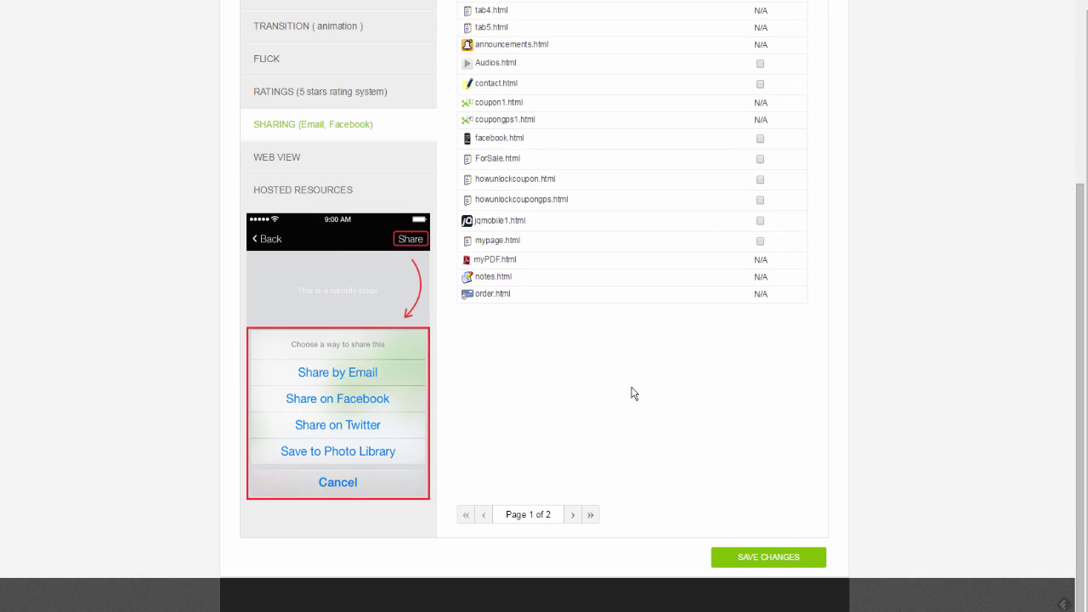
scroll(631, 388, "up", 3)
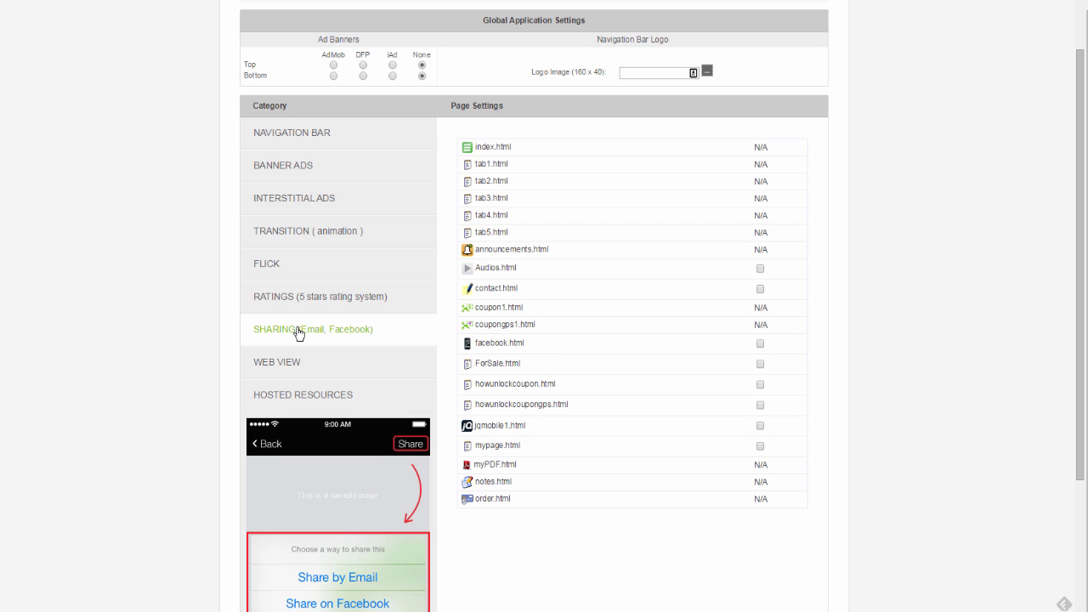
left_click(283, 364)
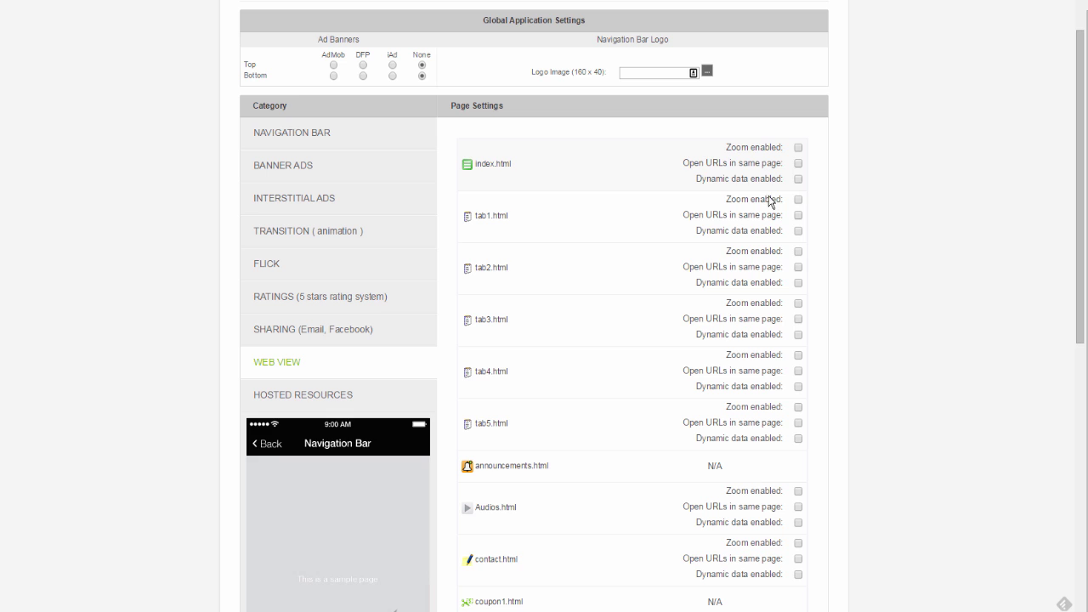
Look through the Hosted Resources settings of the pages and open the cloud resource files for index.html.
left_click(289, 397)
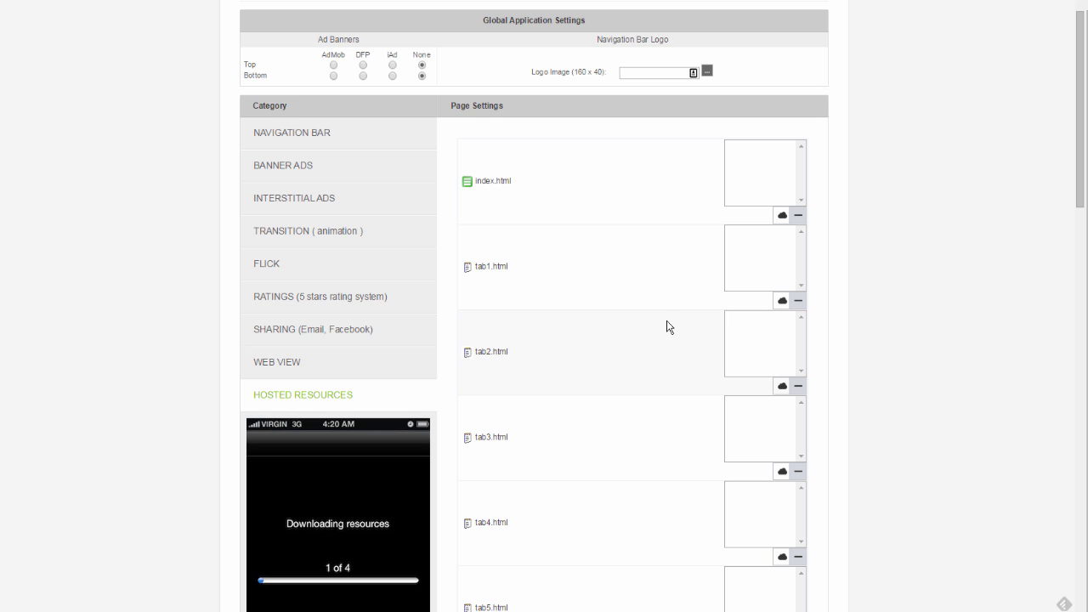
scroll(667, 327, "down", 2)
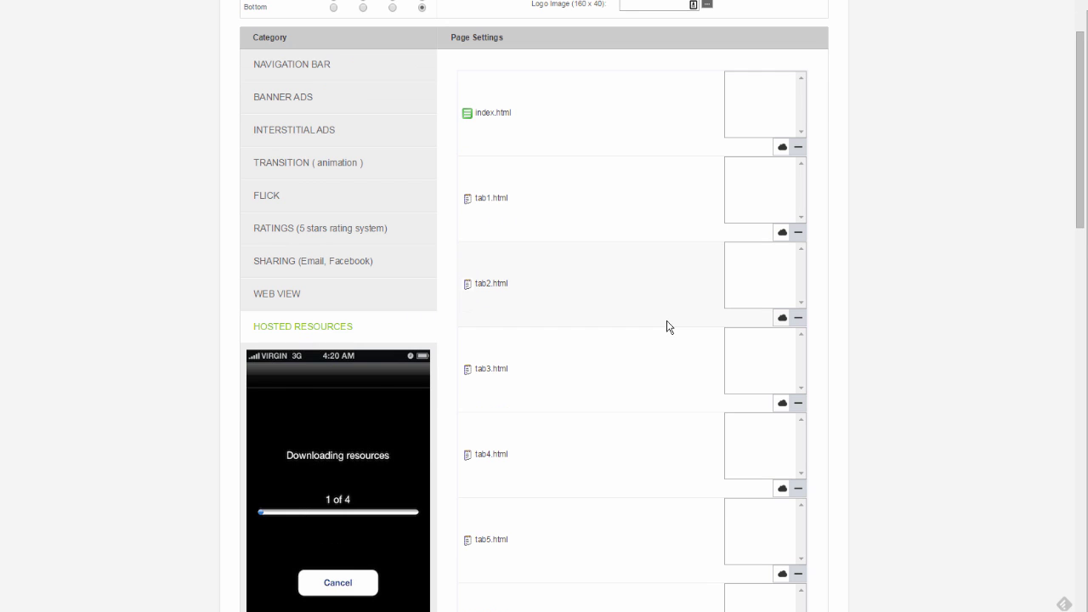
scroll(667, 327, "down", 2)
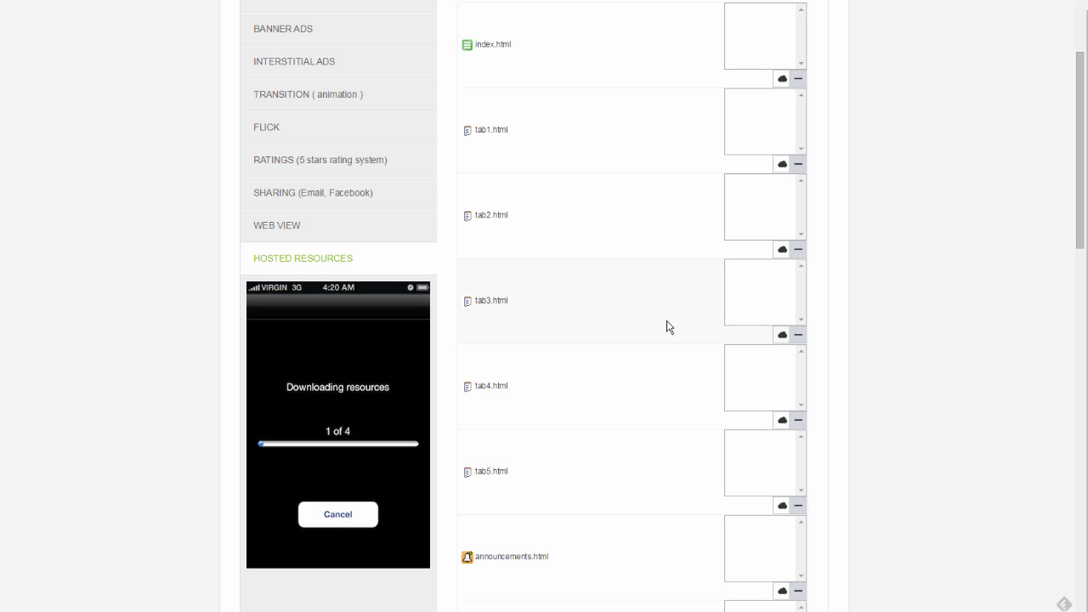
scroll(667, 326, "down", 5)
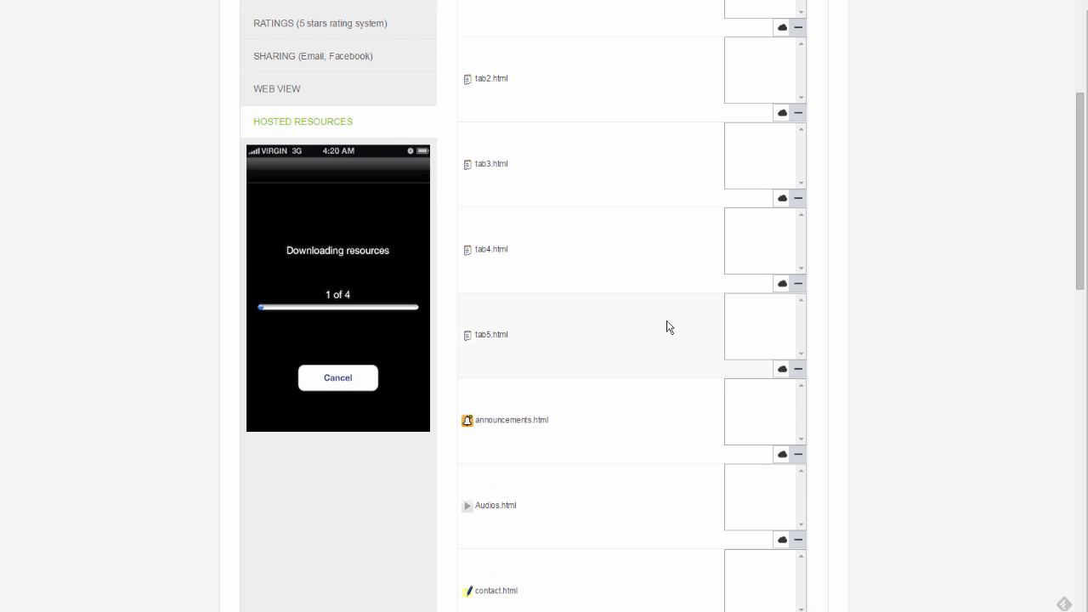
scroll(667, 327, "up", 8)
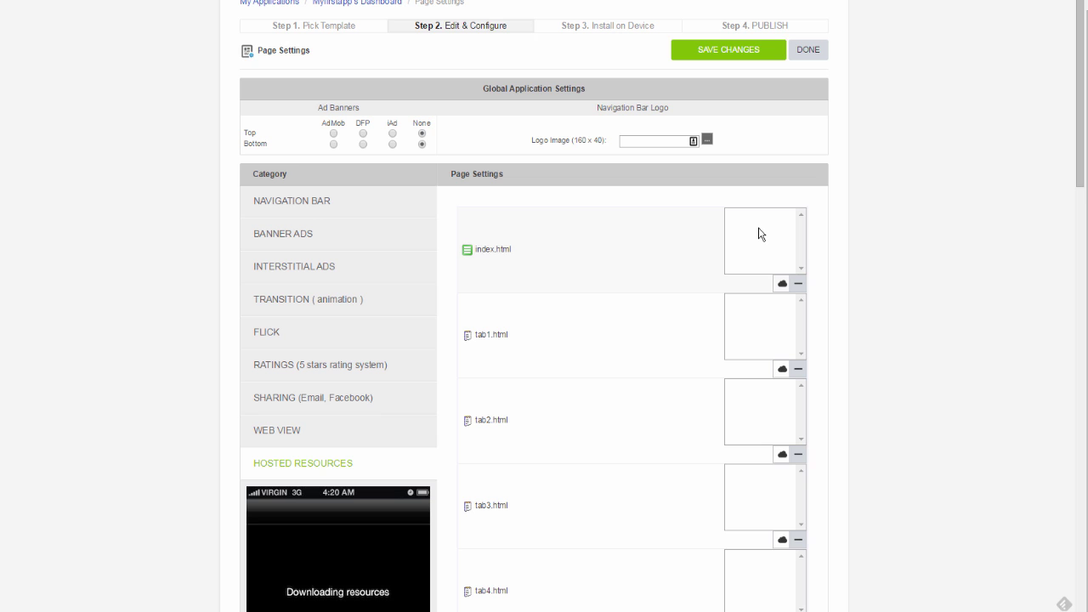
left_click(782, 285)
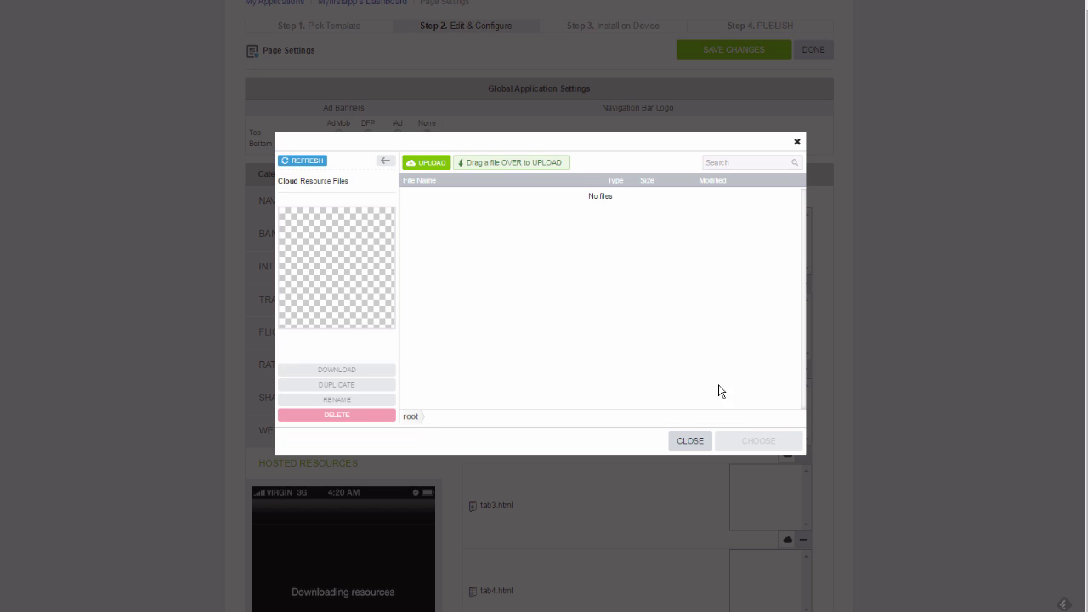
Close the cloud resource files without choosing one and review the Hosted Resources entries across the full list of pages.
left_click(691, 441)
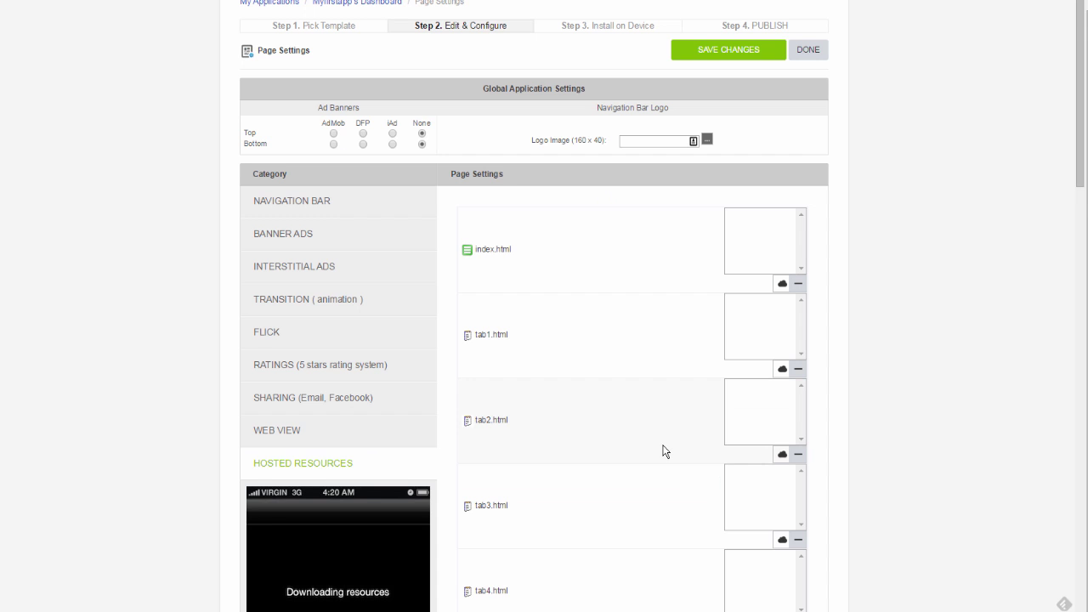
scroll(663, 450, "down", 2)
scroll(665, 451, "down", 3)
scroll(664, 450, "down", 12)
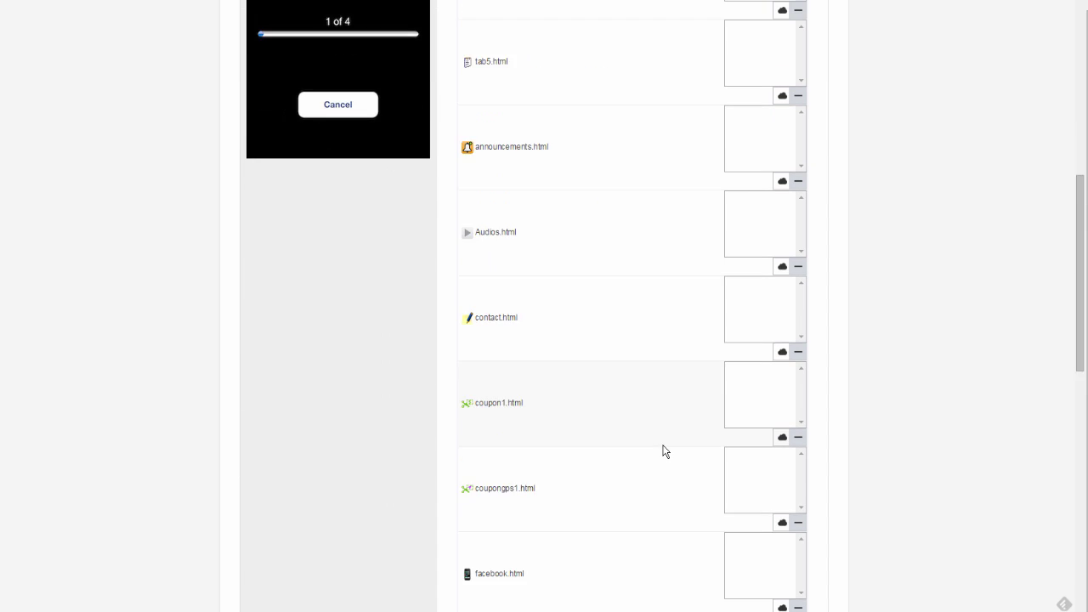
scroll(664, 451, "up", 13)
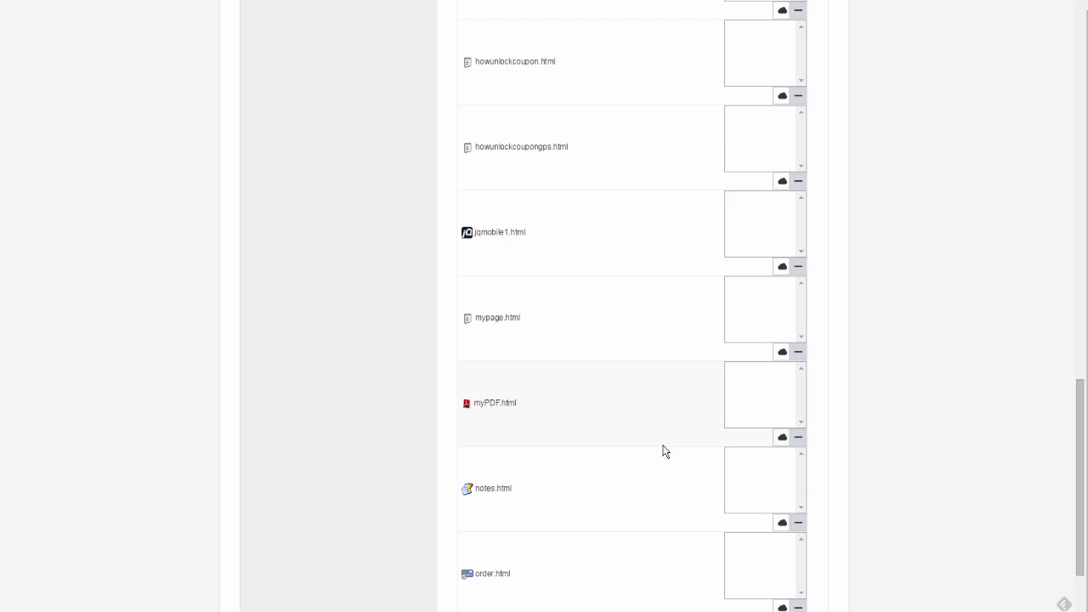
scroll(665, 450, "up", 3)
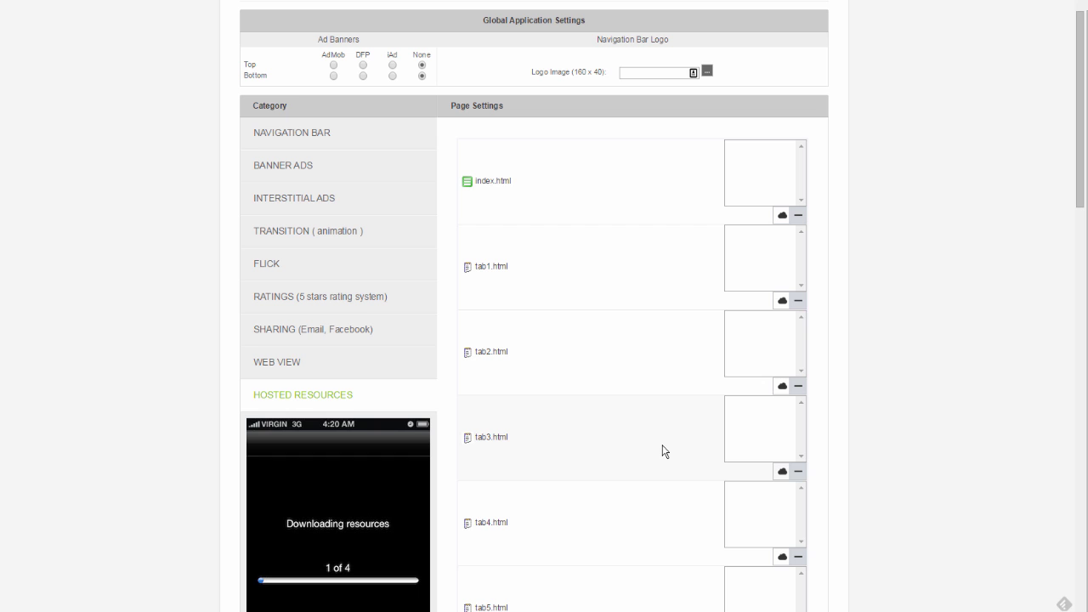
scroll(632, 457, "down", 1)
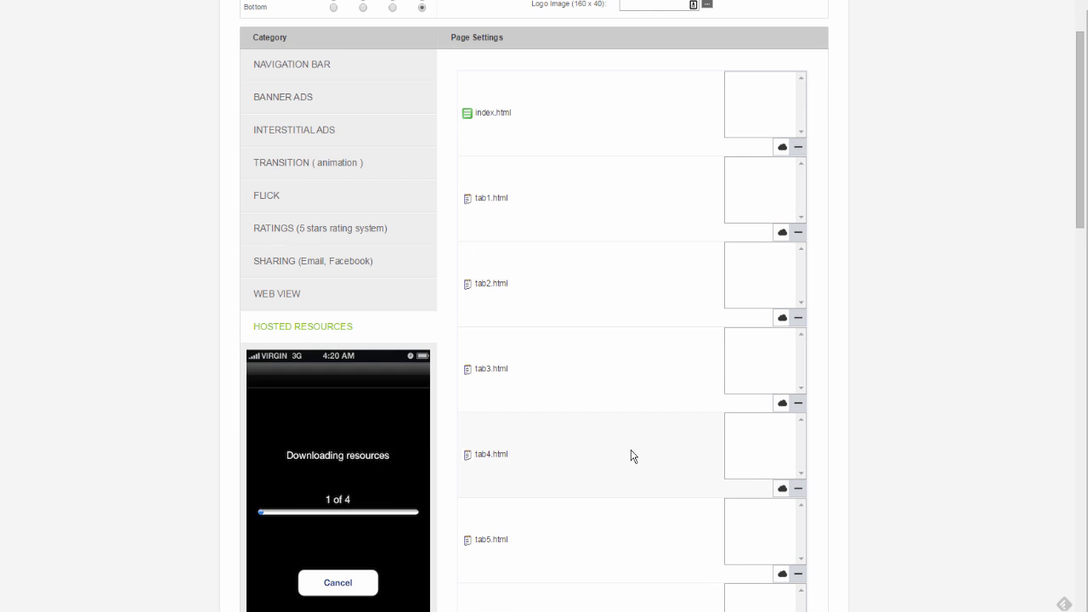
scroll(632, 456, "up", 1)
scroll(631, 457, "down", 3)
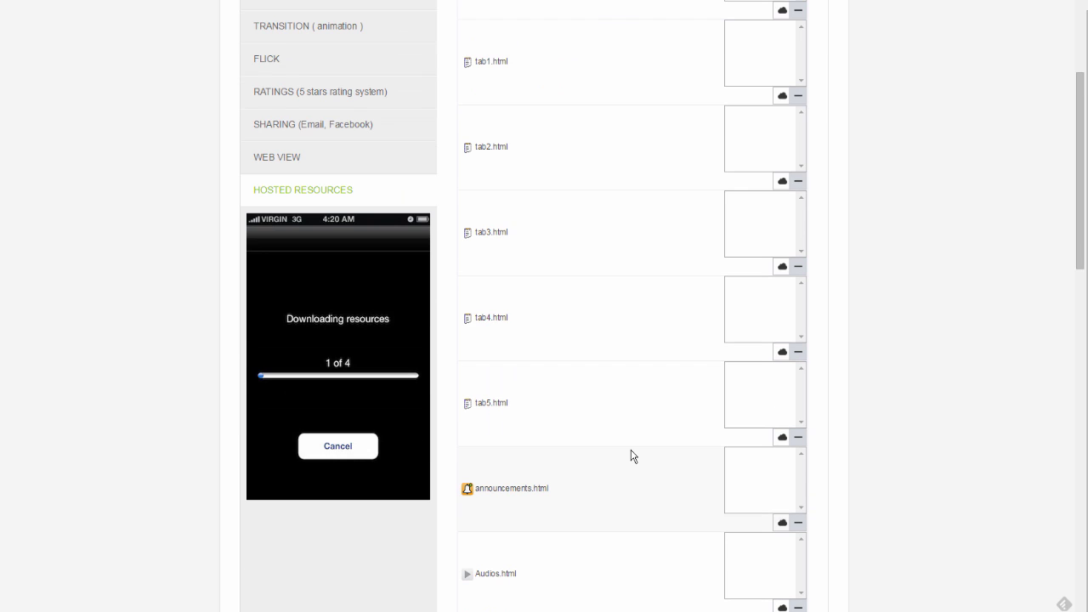
scroll(631, 457, "up", 1)
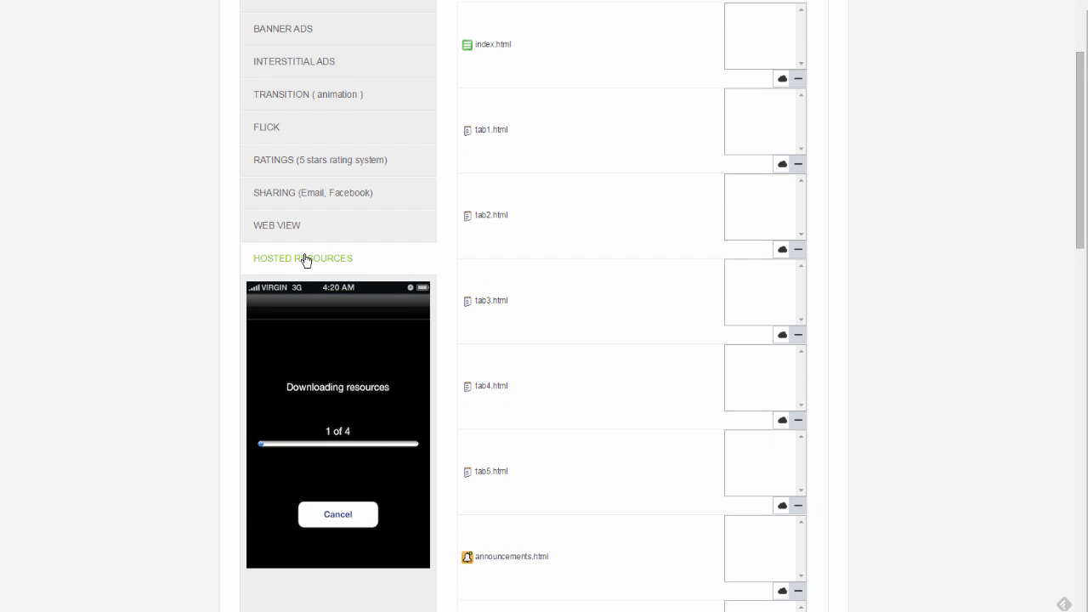
scroll(902, 333, "up", 3)
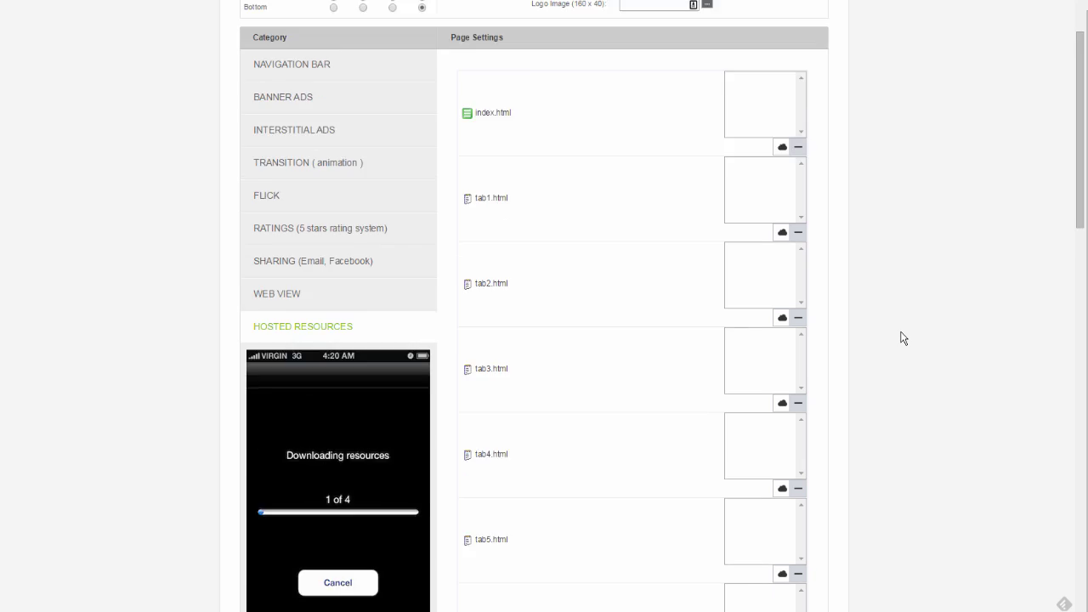
scroll(902, 337, "up", 1)
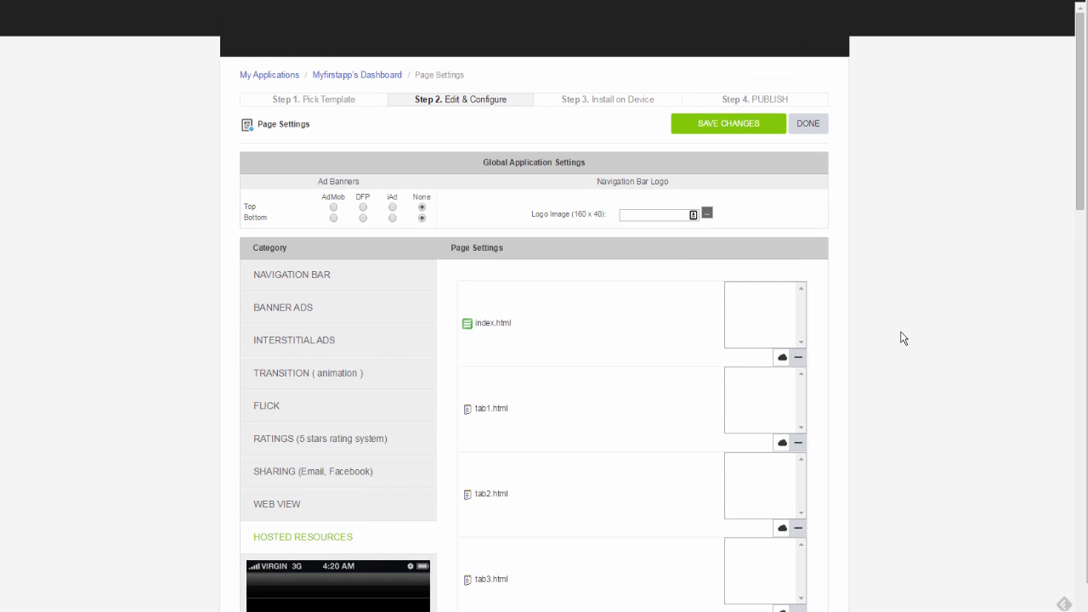